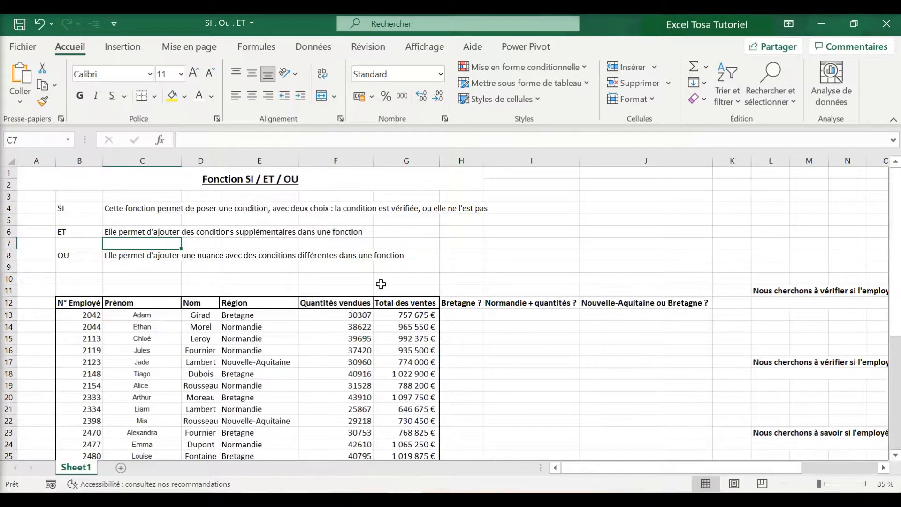
Enter the formula =SI(E13="Bretagne";"Oui";"Non") in cell H13 of the "Bretagne ?" column
scroll(359, 302, "down", 1)
scroll(335, 313, "down", 2)
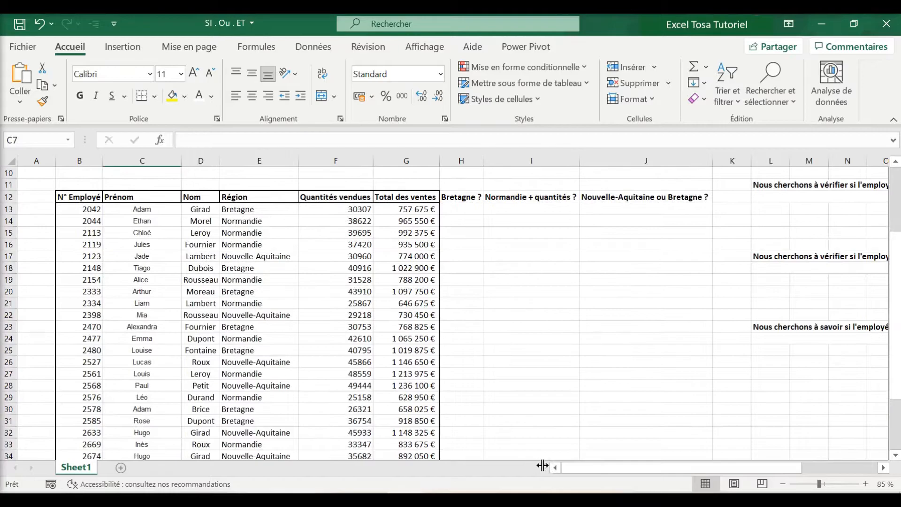
mouse_move(590, 463)
left_mouse_down()
mouse_move(612, 464)
mouse_move(590, 464)
left_mouse_up()
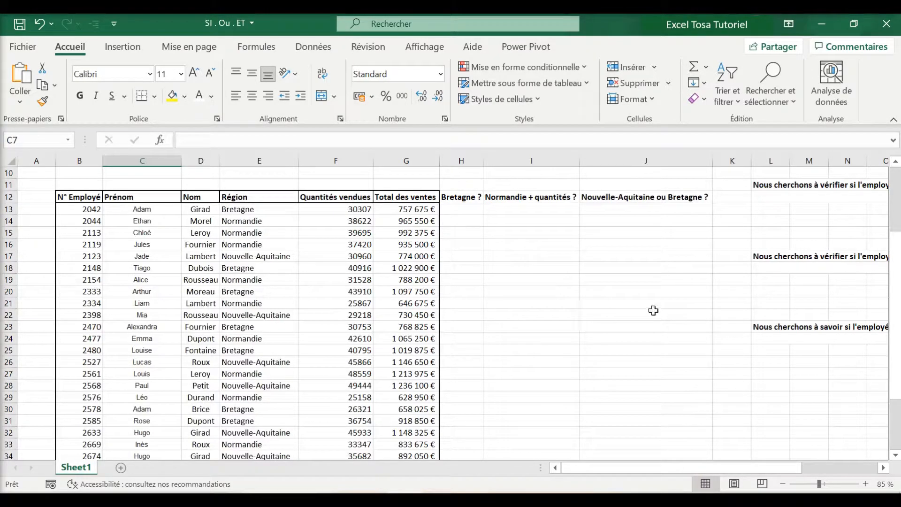
left_click_drag(654, 469, 730, 457)
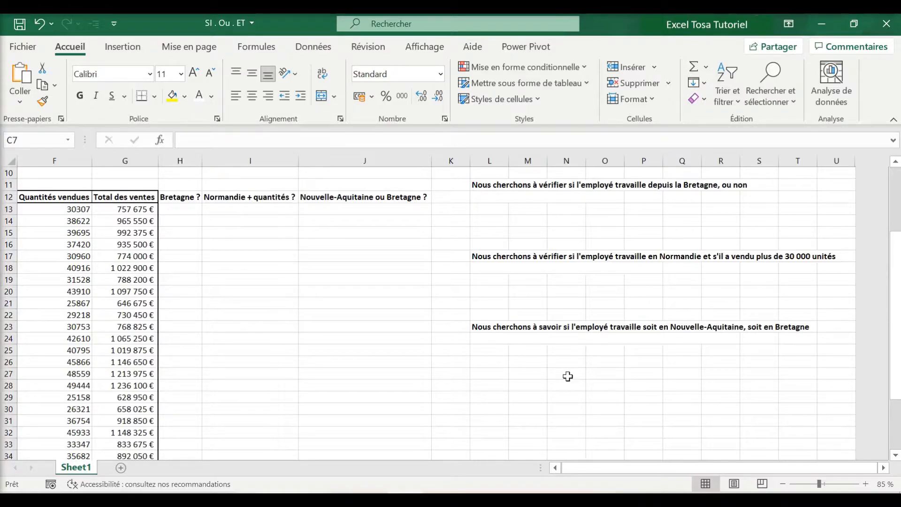
left_click_drag(577, 468, 512, 427)
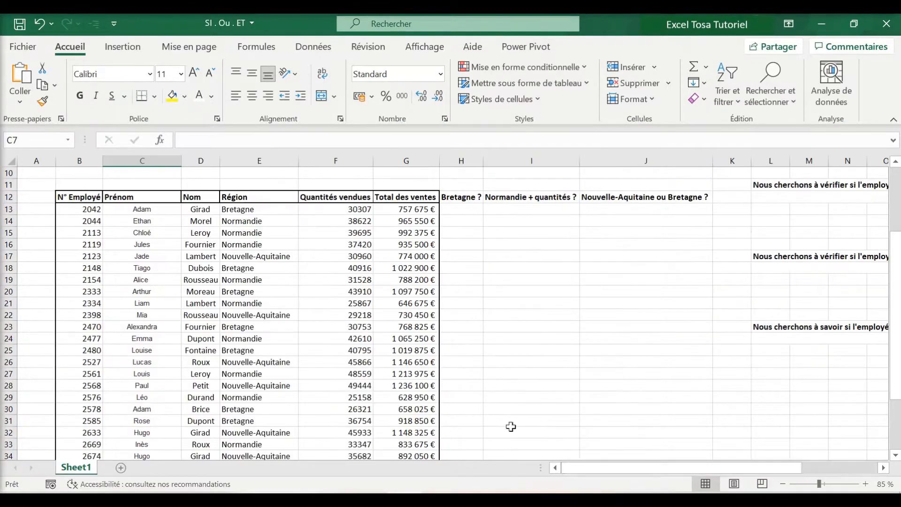
left_click(473, 210)
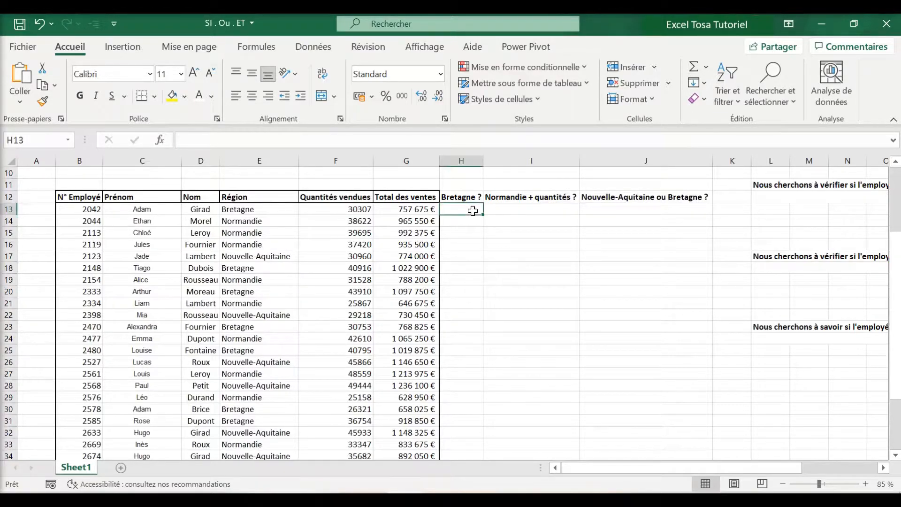
left_click(352, 140)
type("=")
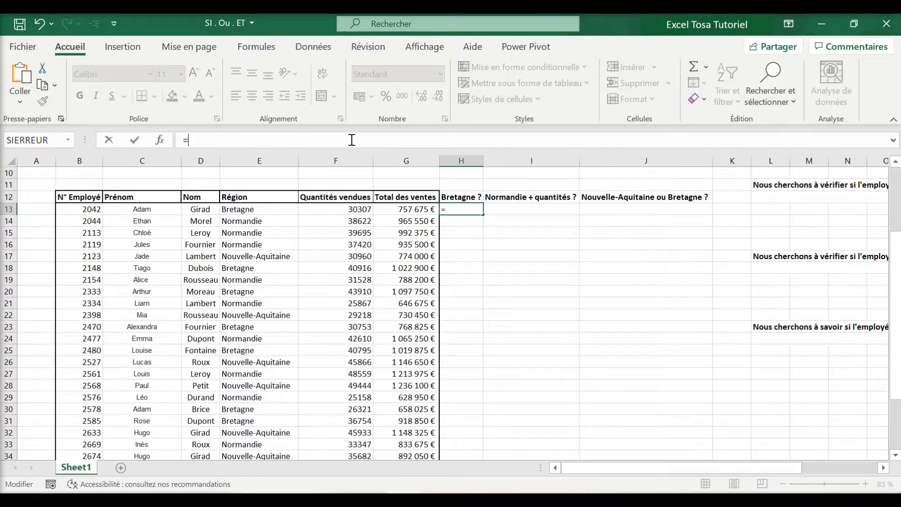
type("SI(")
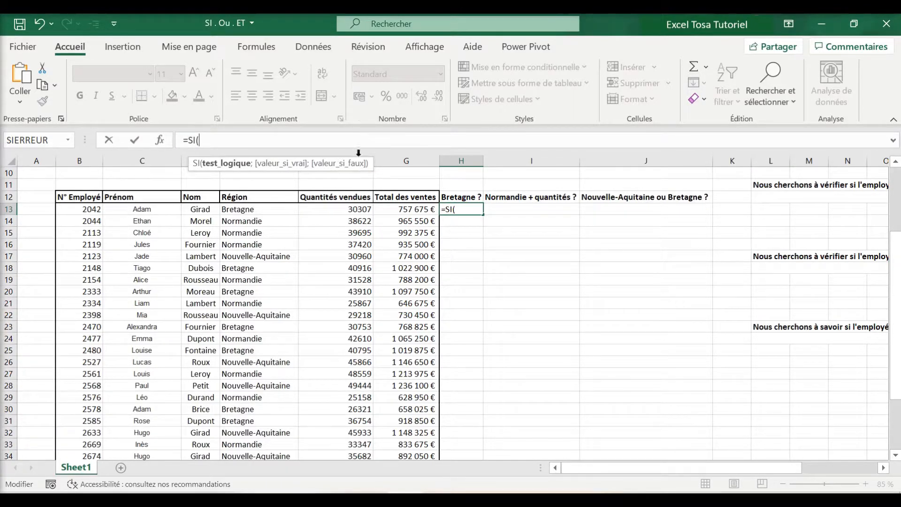
left_click(254, 211)
type("=")
type("\"B")
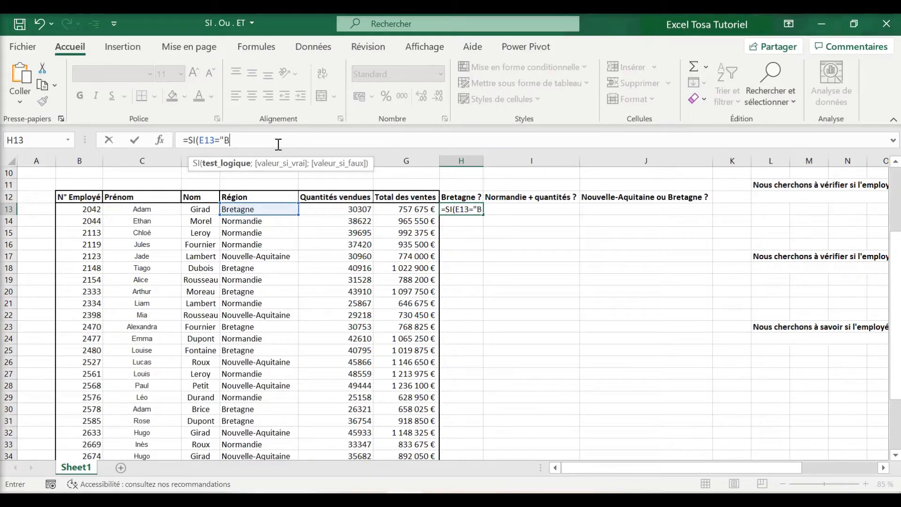
type("retagne\";")
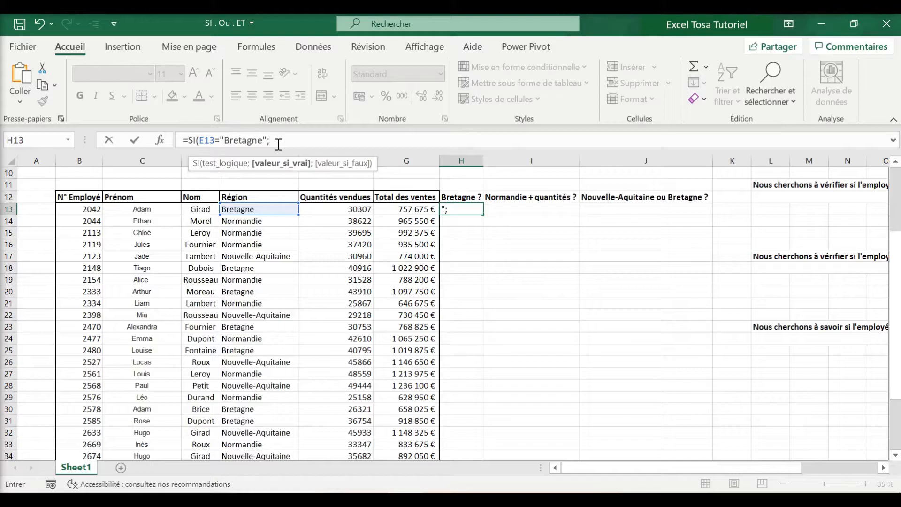
type("\"Oui\";\"Non\"")
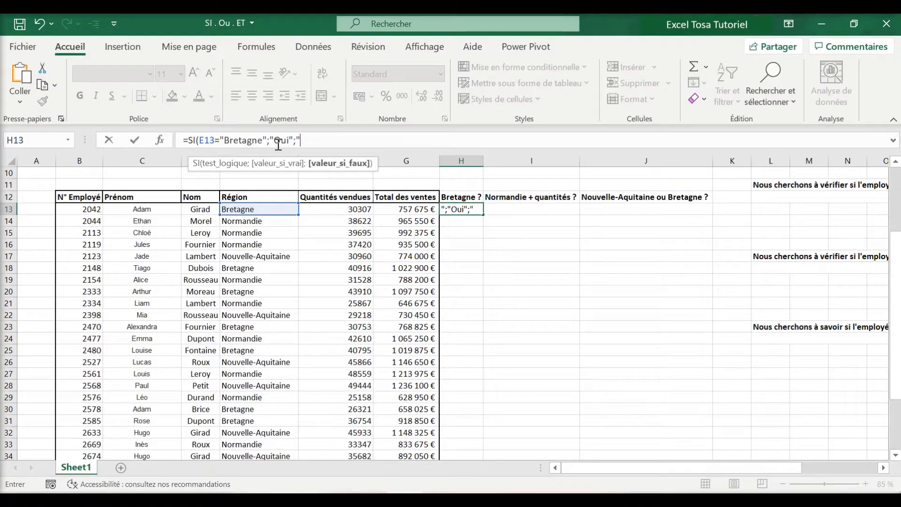
key("Return")
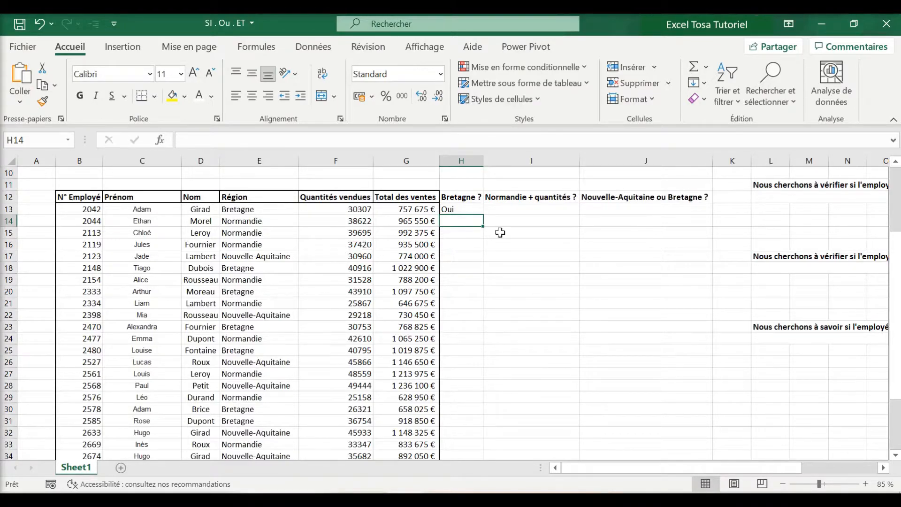
Fill the H13 formula down the "Bretagne ?" column to row 40, and reselect H13
left_click(472, 209)
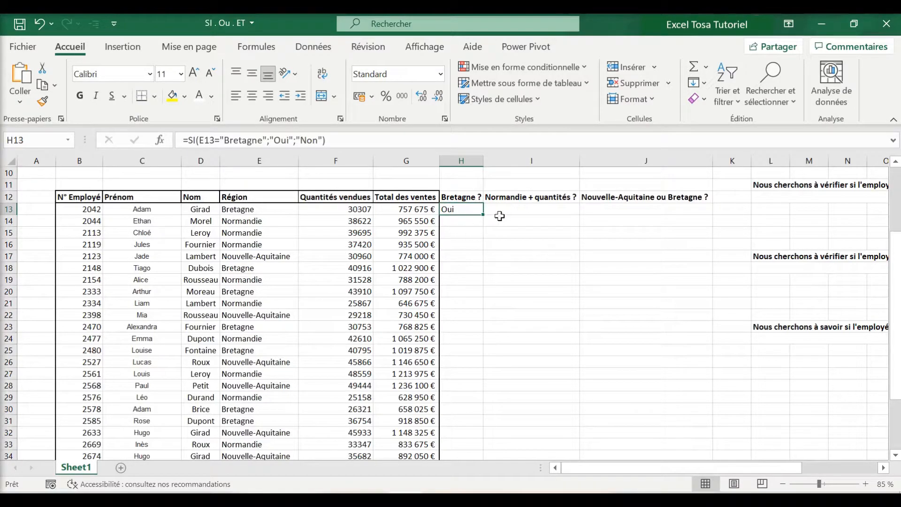
left_click_drag(483, 215, 473, 440)
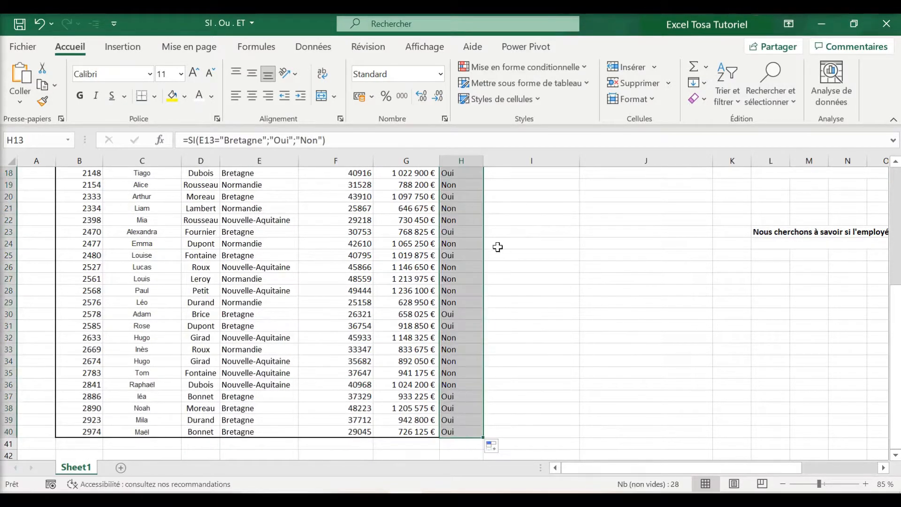
scroll(478, 321, "up", 2)
scroll(478, 321, "up", 2)
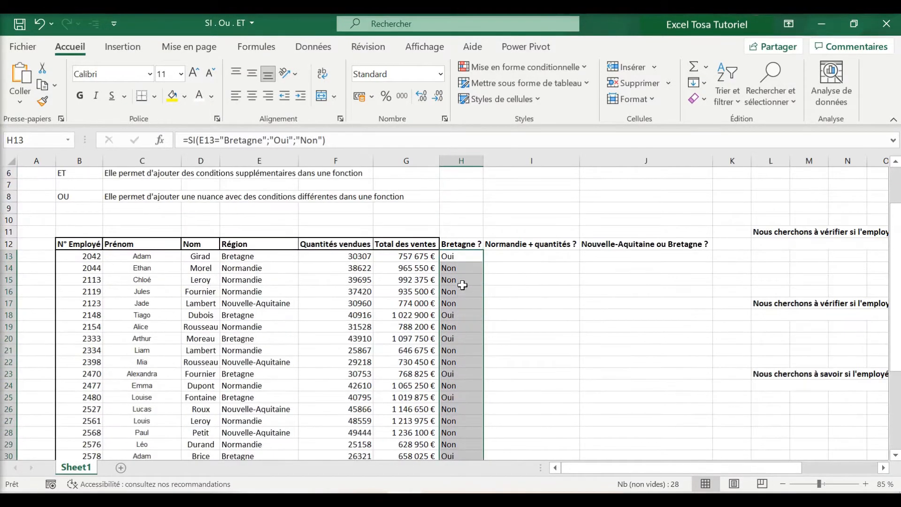
left_click(478, 257)
Enter the formula =SI(ET(E13="Normandie";F13>30000);"Oui";"Non") in cell I13 of the "Normandie + quantités ?" column
left_click_drag(705, 463, 797, 469)
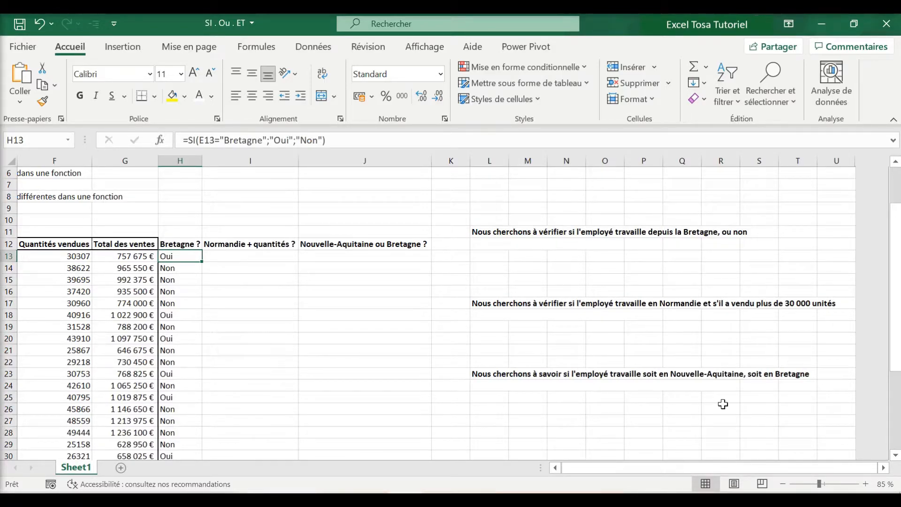
left_click_drag(678, 464, 654, 470)
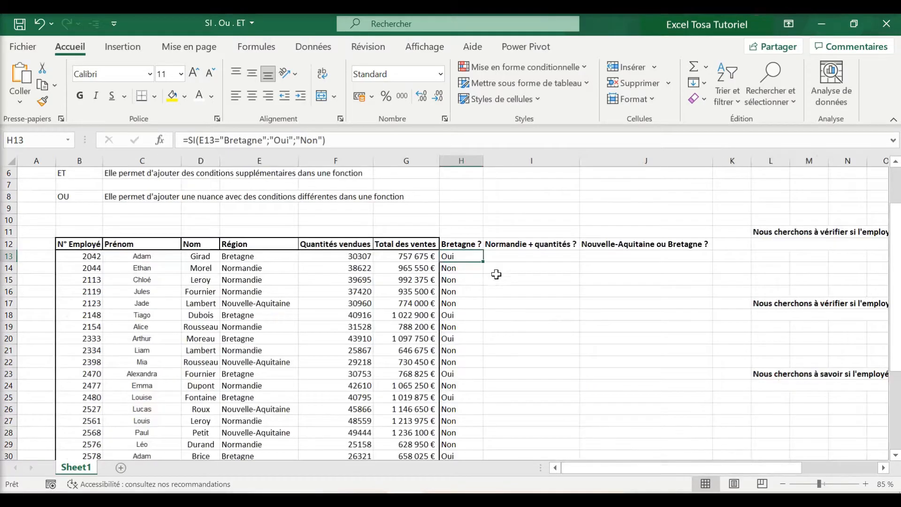
left_click(521, 257)
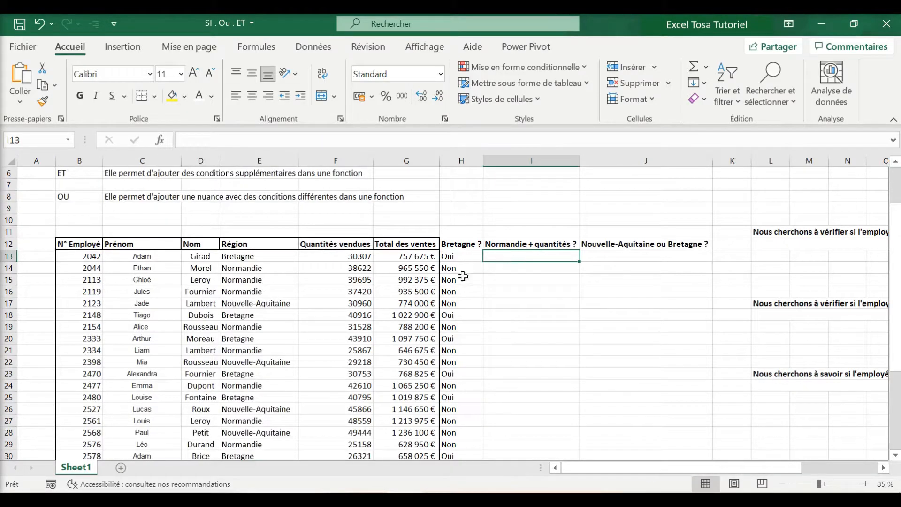
left_click(312, 140)
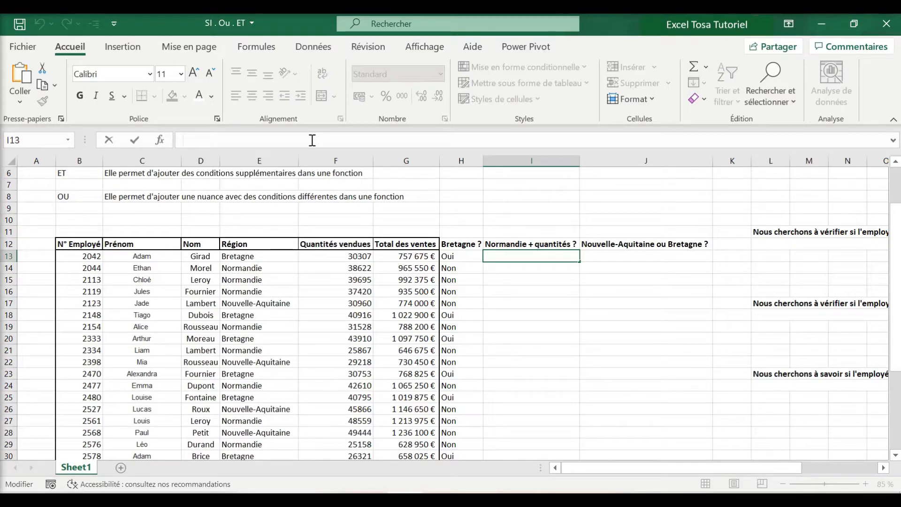
type("=SI(")
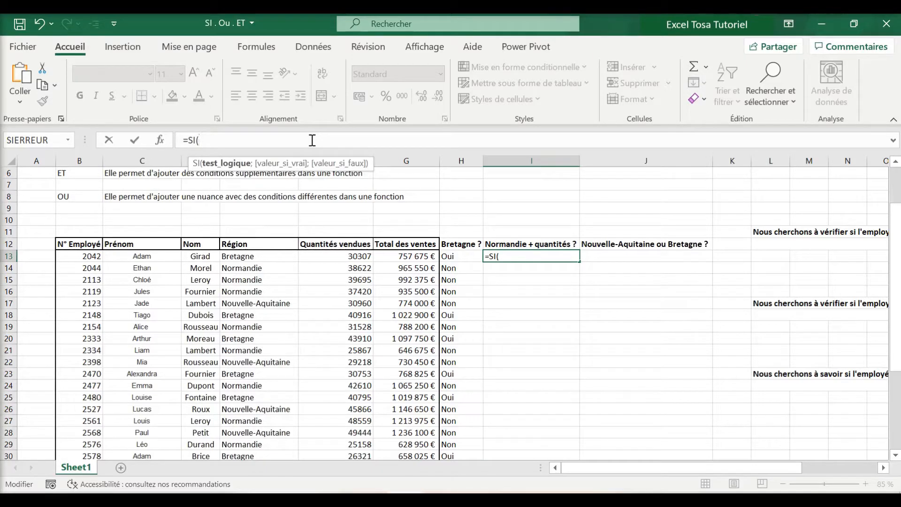
type("ET(")
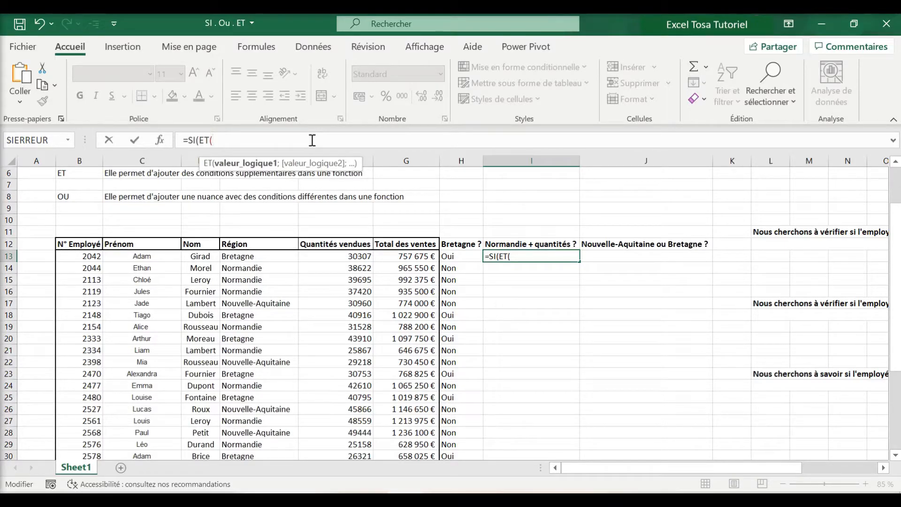
left_click(260, 256)
type("=\"Normandie\";")
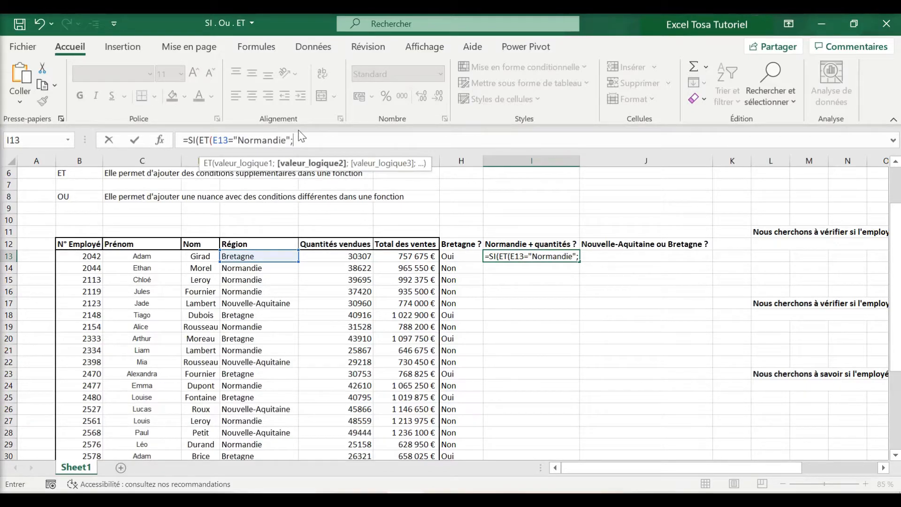
left_click(351, 257)
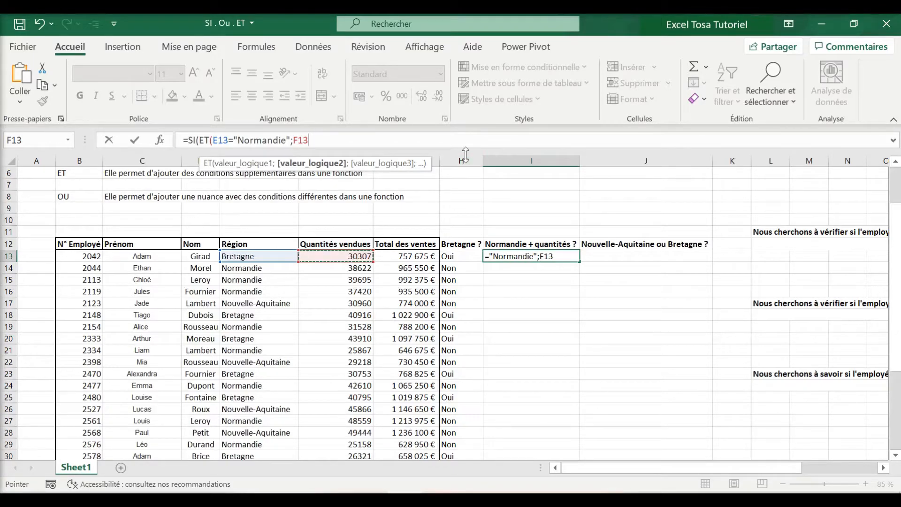
type(">30000)")
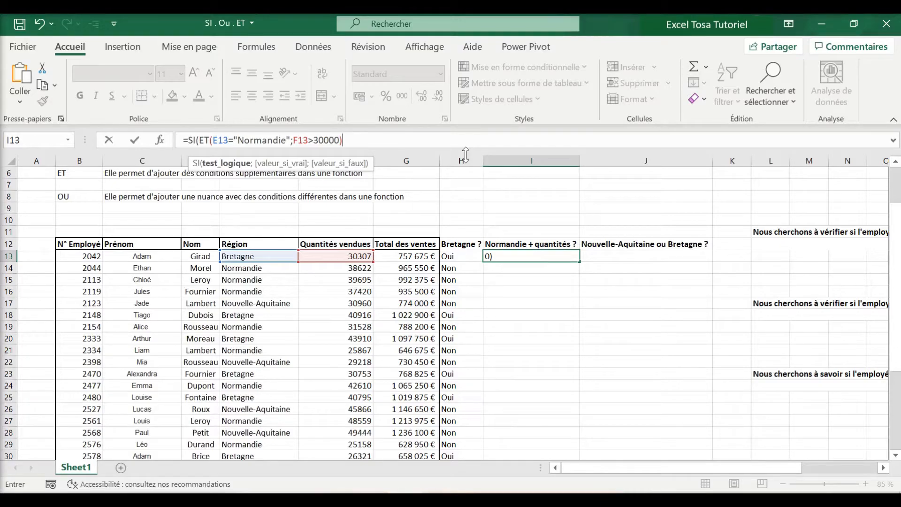
type(";")
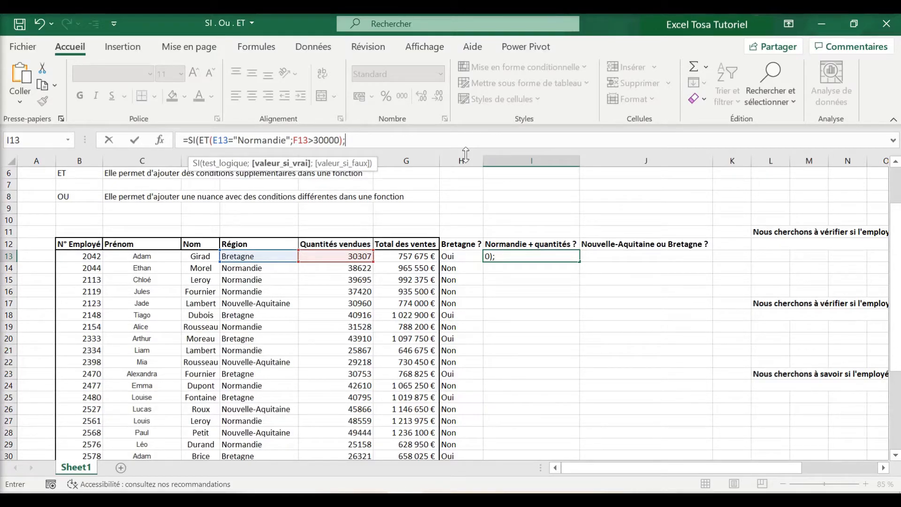
type("\"Oui\";")
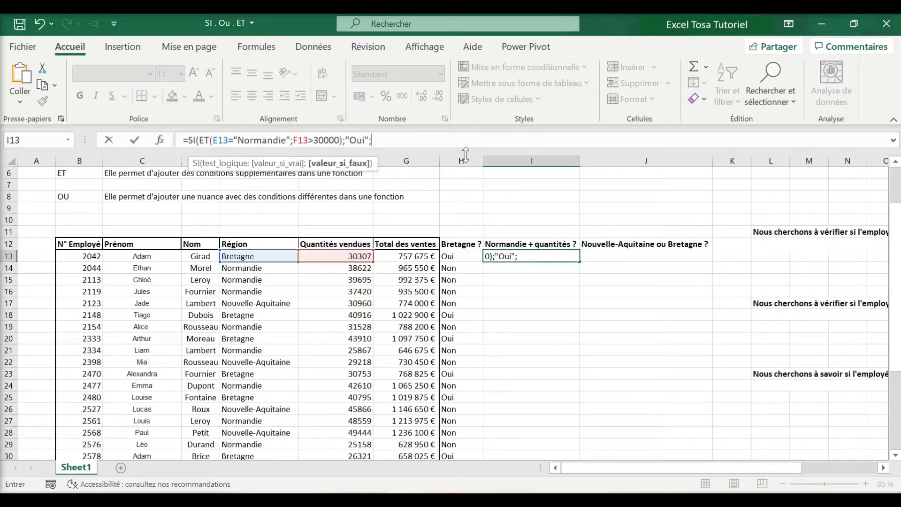
type("\"Non\")")
key("Return")
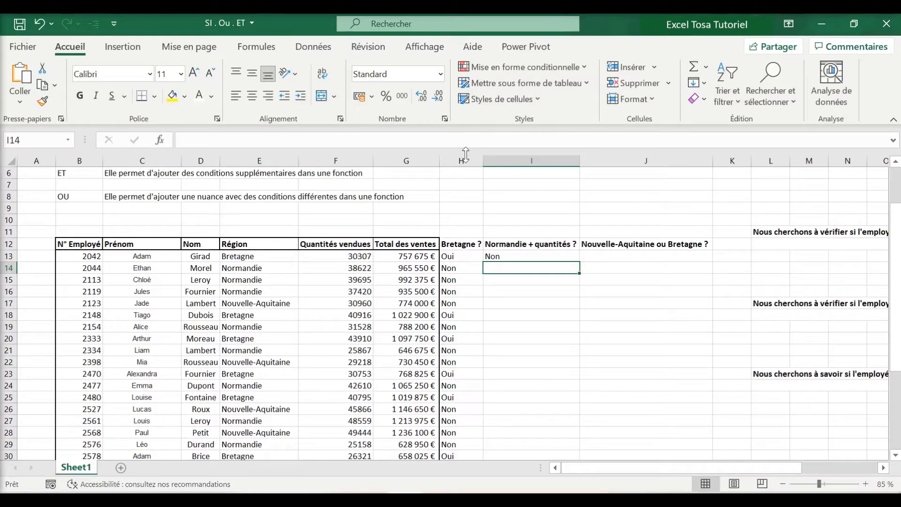
Fill the I13 formula down the "Normandie + quantités ?" column to row 40, and select I14 to check the copied formula
left_click(567, 259)
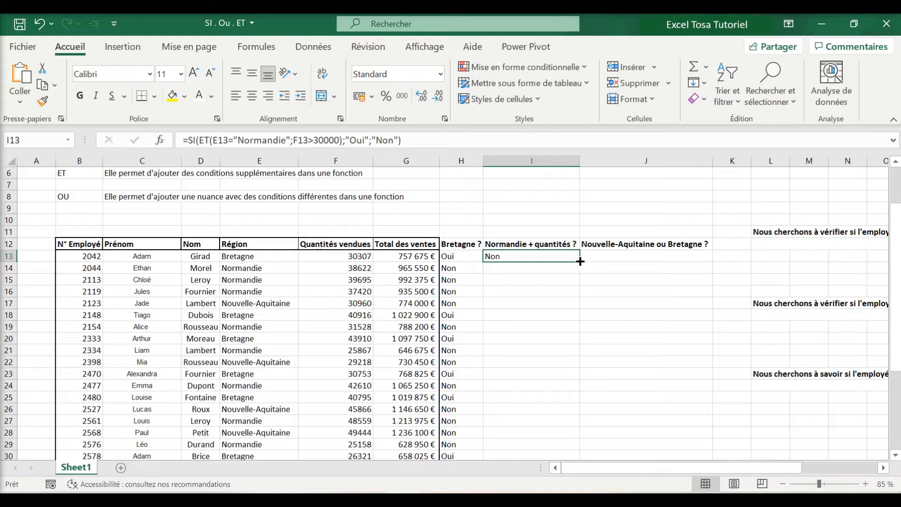
left_click_drag(579, 262, 557, 438)
scroll(542, 316, "up", 6)
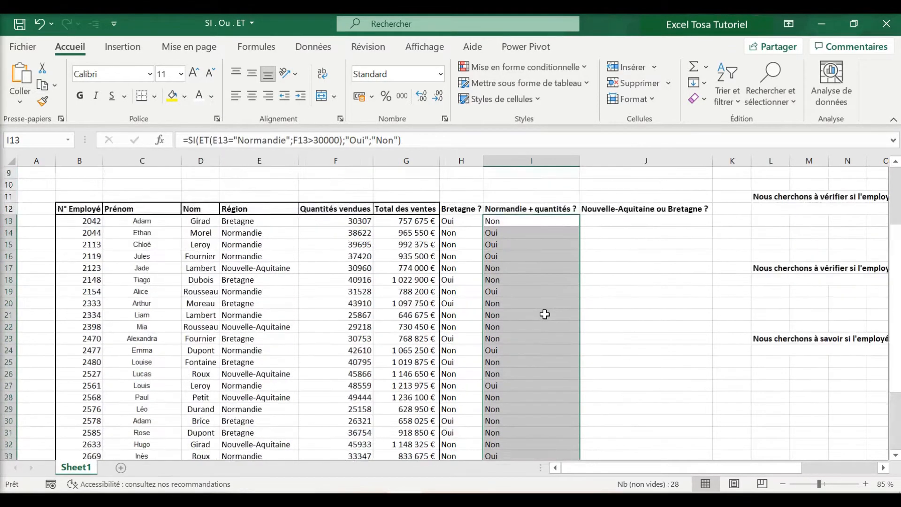
scroll(544, 319, "down", 1)
left_click(521, 295)
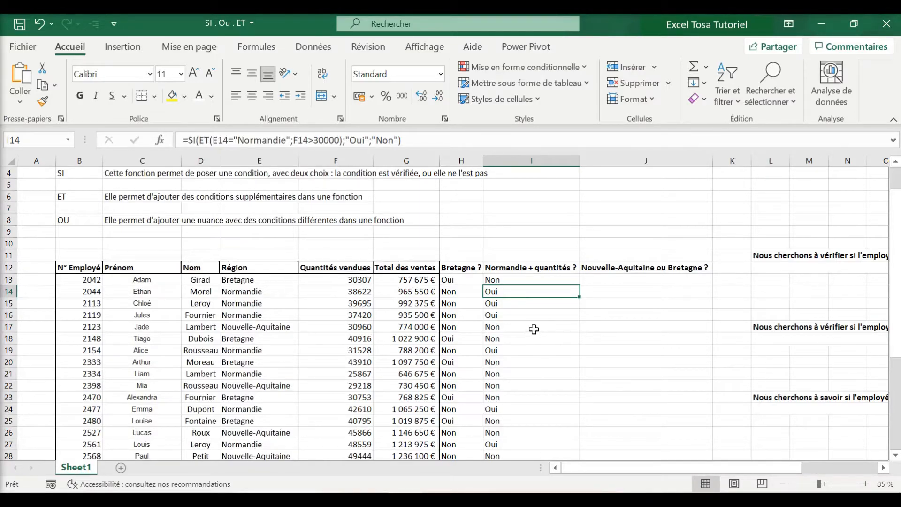
Enter the formula =SI(OU(E13="bretagne";E13="Nouvelle-Aquitaine");"Oui";"Non") in cell J13 of the "Nouvelle-Aquitaine ou Bretagne ?" column
left_click_drag(672, 468, 741, 466)
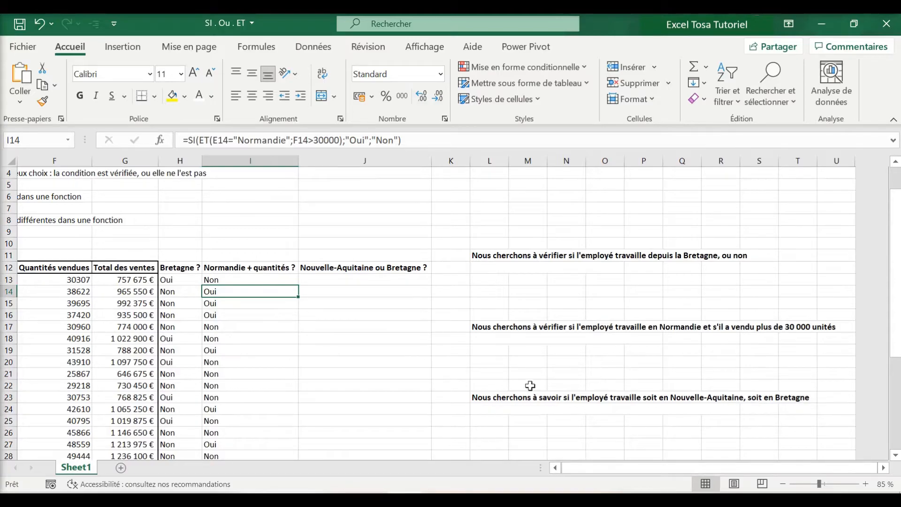
scroll(496, 414, "down", 2)
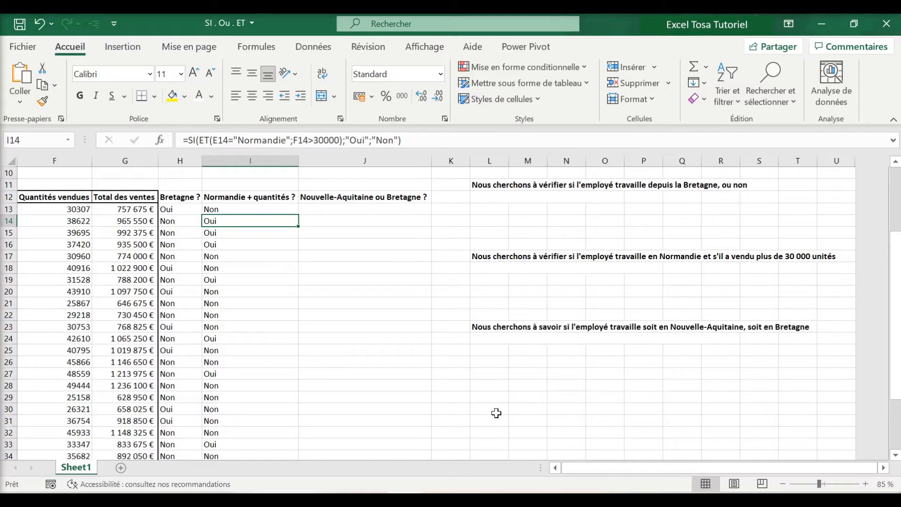
left_click(388, 208)
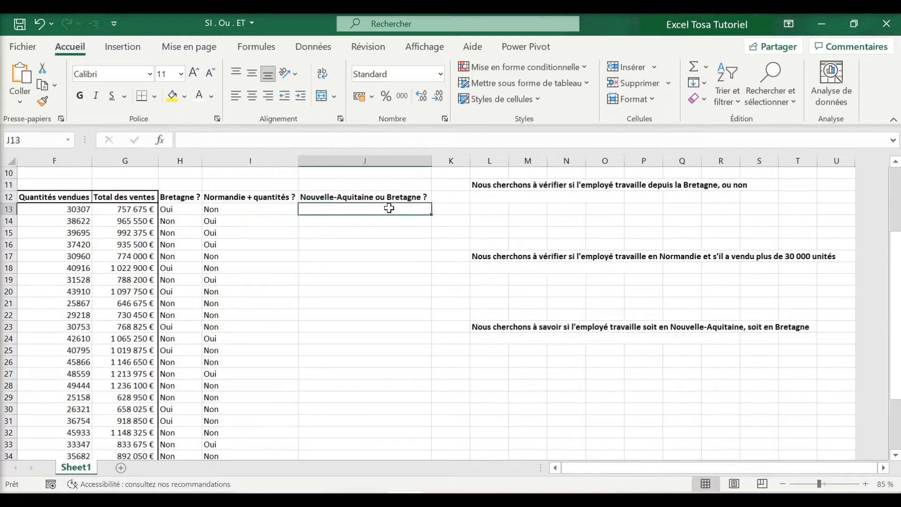
left_click_drag(631, 467, 606, 466)
left_click(350, 140)
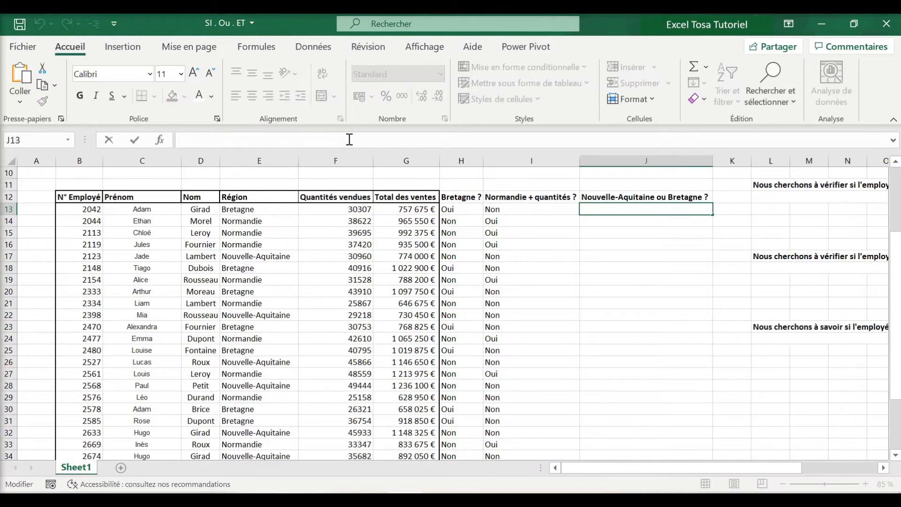
type("=SI(")
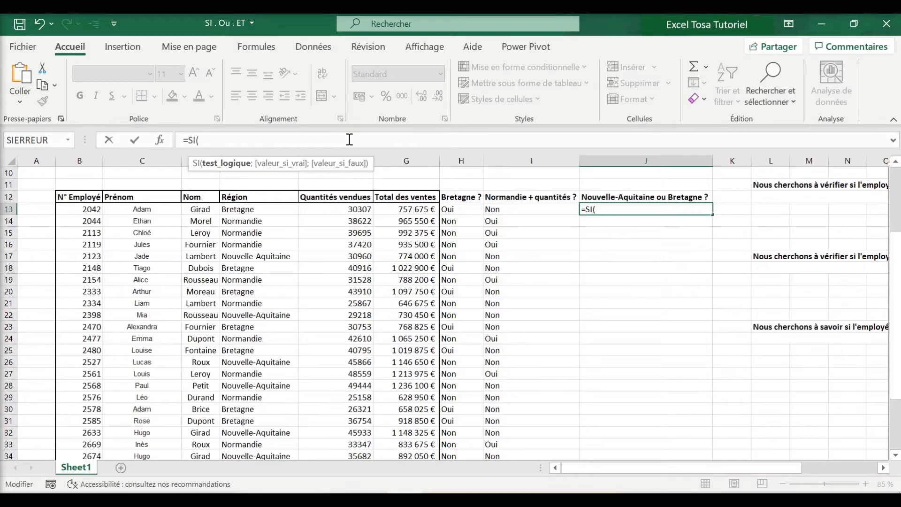
type("OU(")
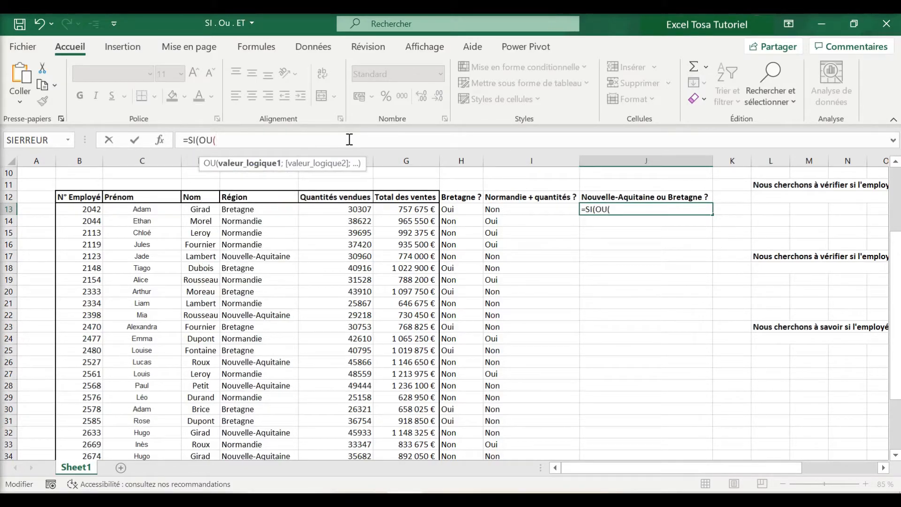
left_click(258, 210)
type("\"bretagne\";")
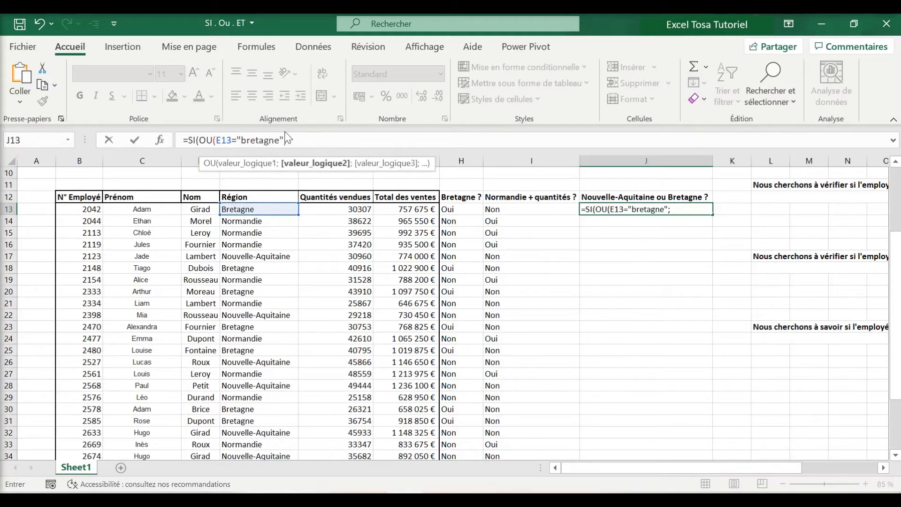
left_click(263, 209)
type("=\"Nouvel")
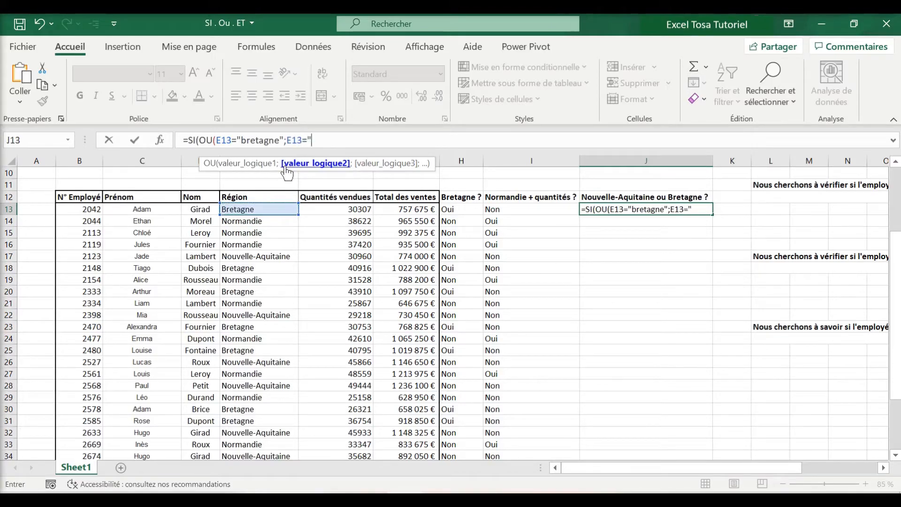
type("le-Aquitaine\"")
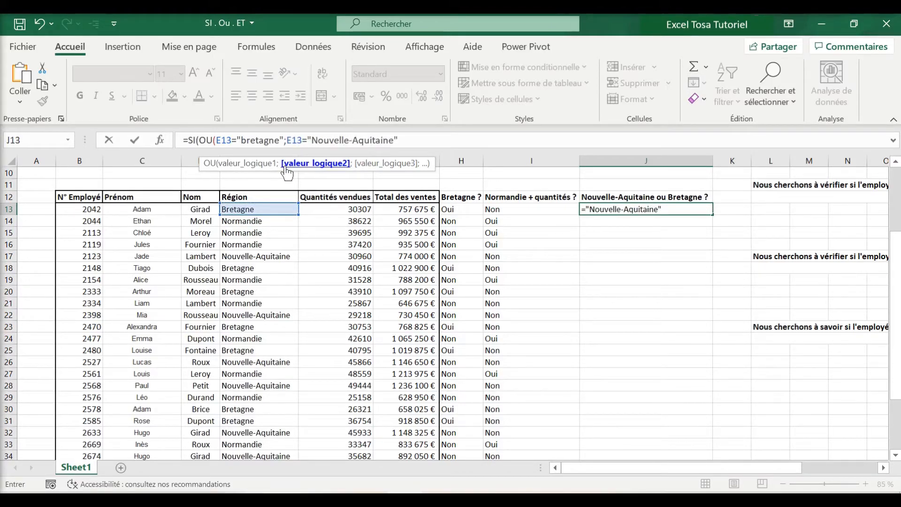
type(";")
type(")")
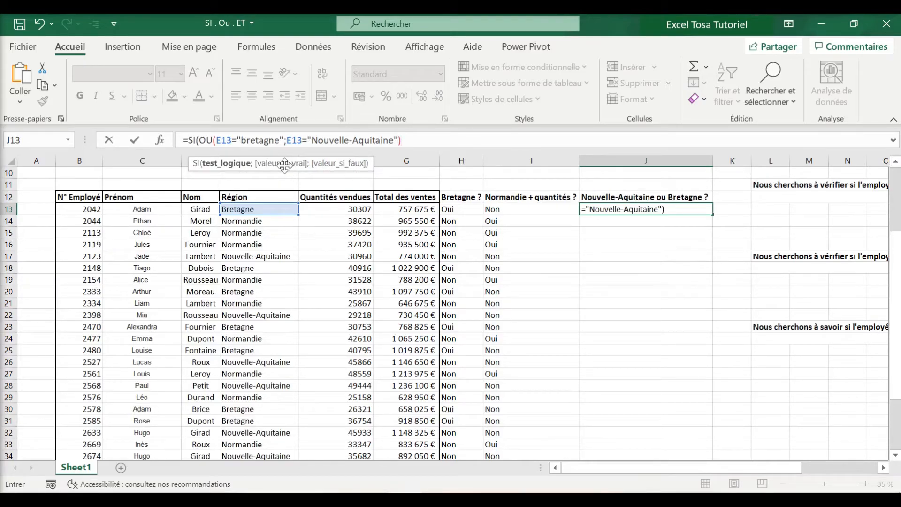
type(";\"")
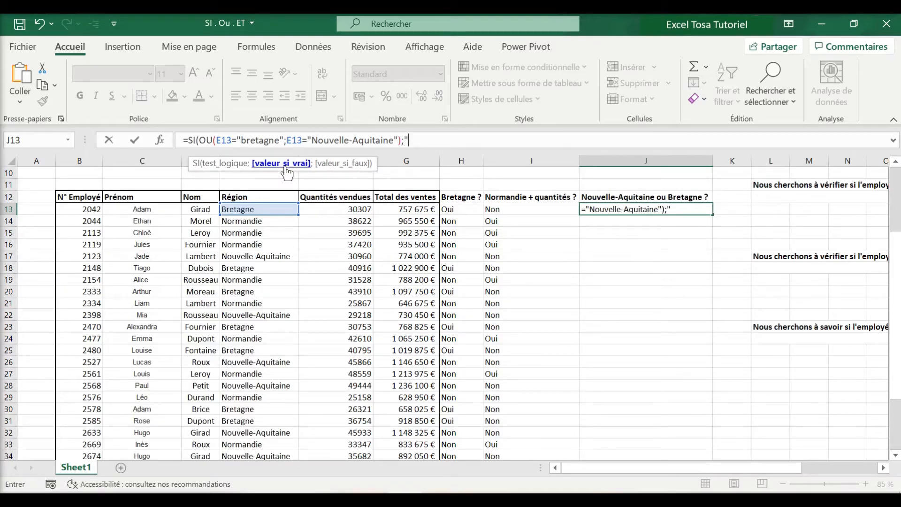
type("Oui\";")
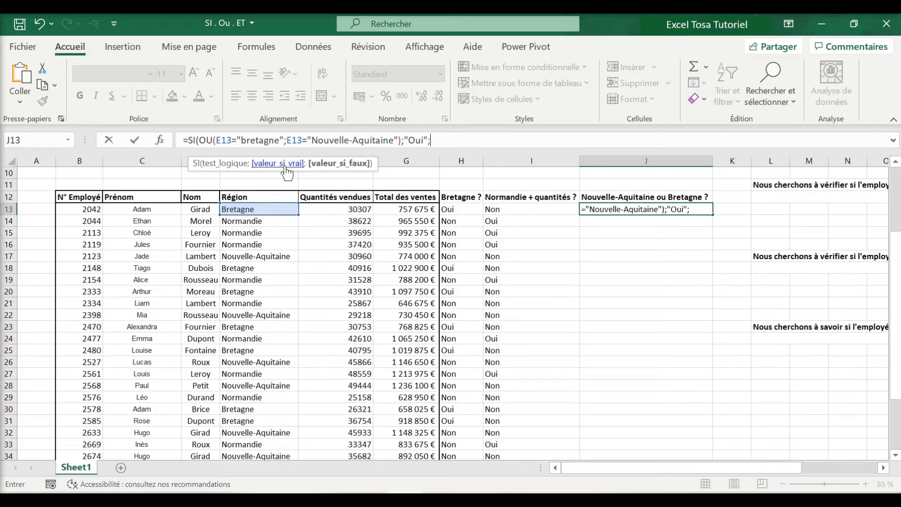
type("\"Non\")")
key("Return")
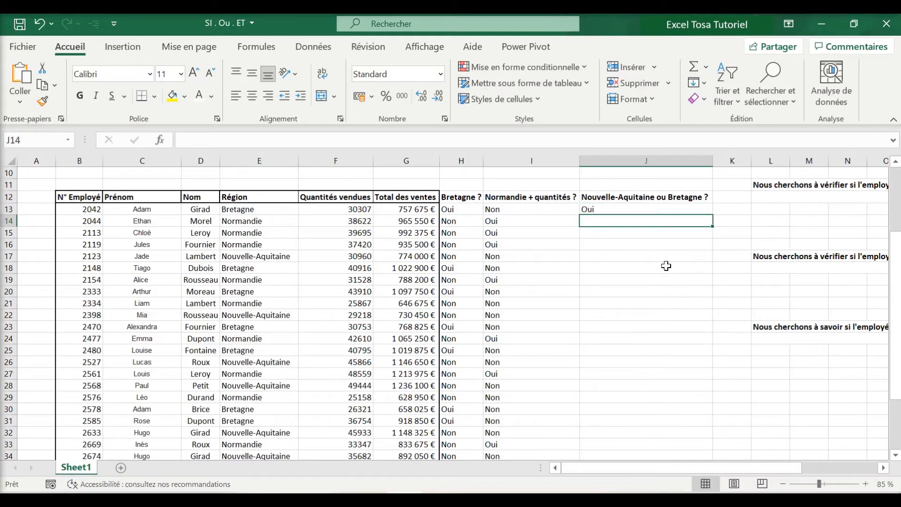
Fill the J13 formula down one row to J14 in the "Nouvelle-Aquitaine ou Bretagne ?" column, and select the empty cell J28
left_click(694, 211)
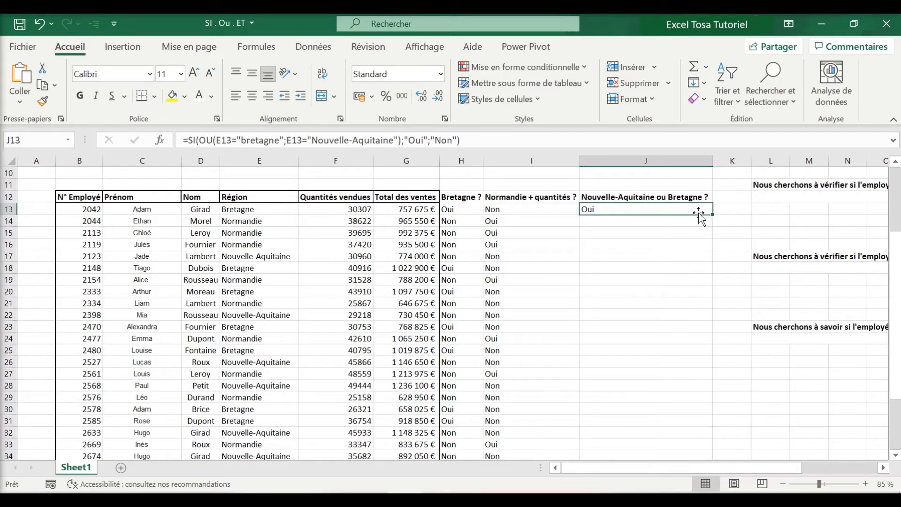
left_click_drag(713, 215, 712, 227)
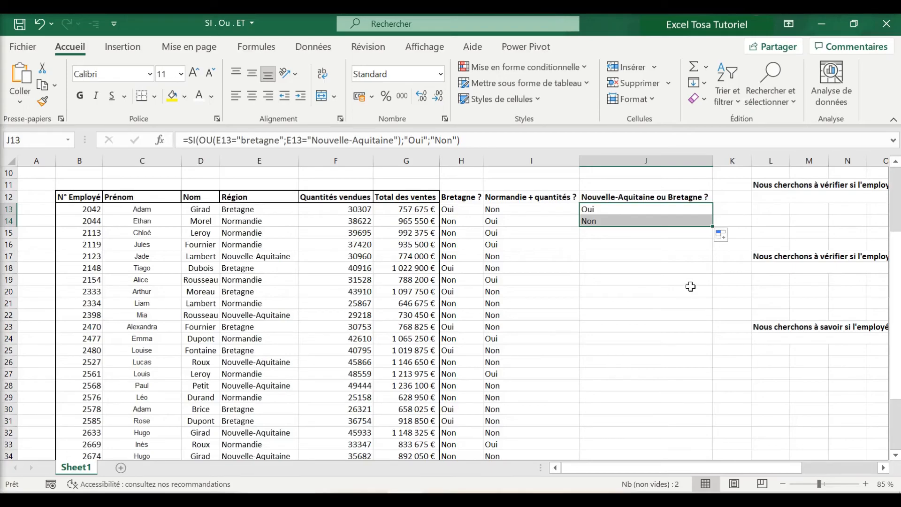
left_click(678, 279)
left_click(546, 379)
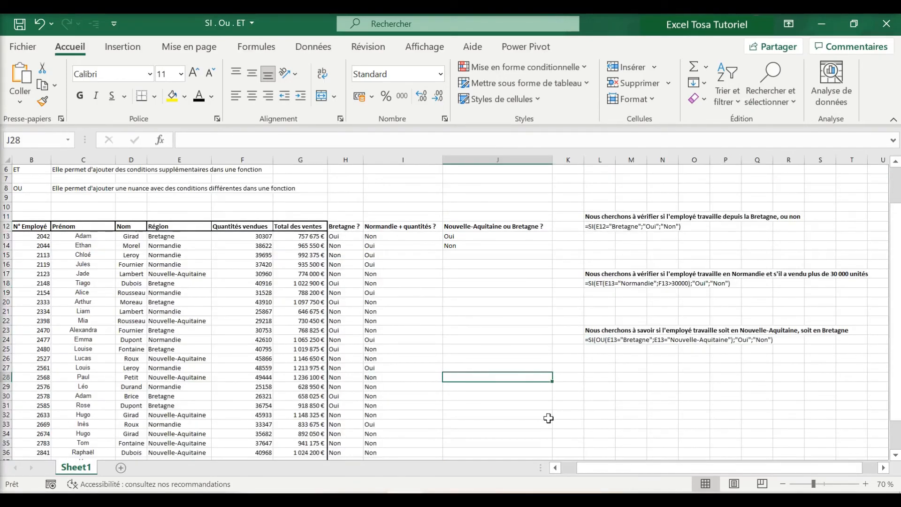